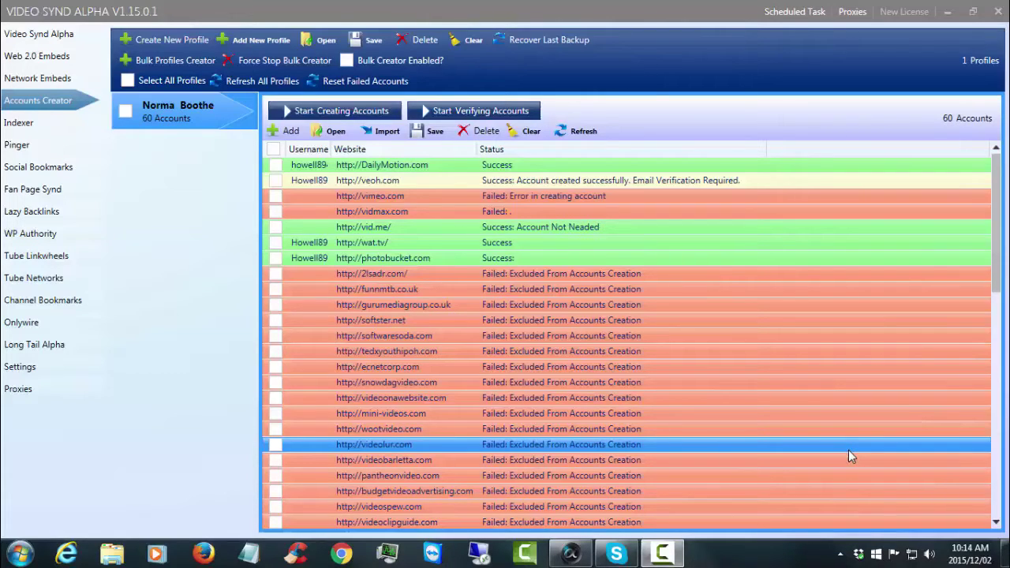
Check the account balance of the 2captcha service in the captcha solving settings
left_click(23, 368)
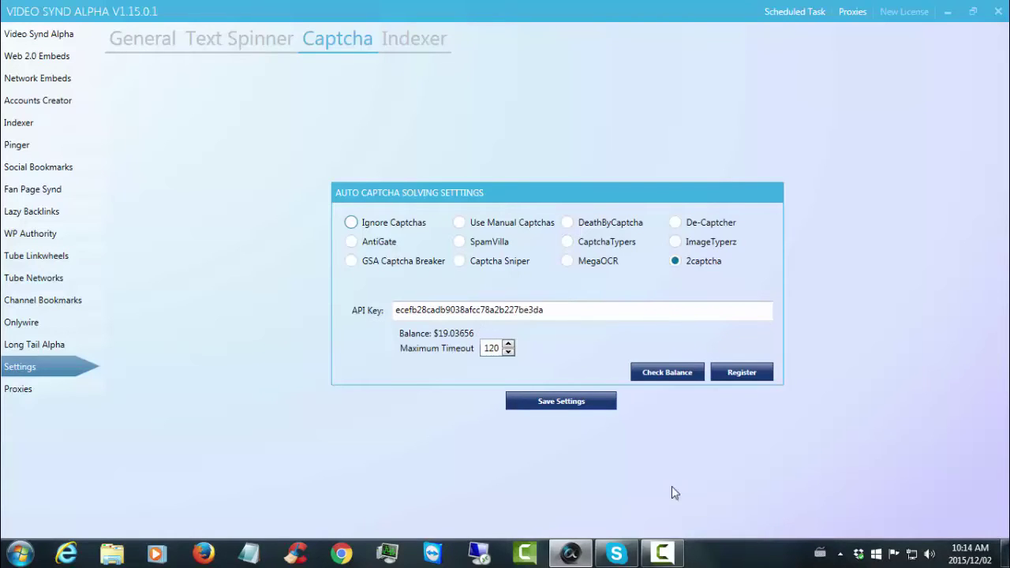
left_click(674, 371)
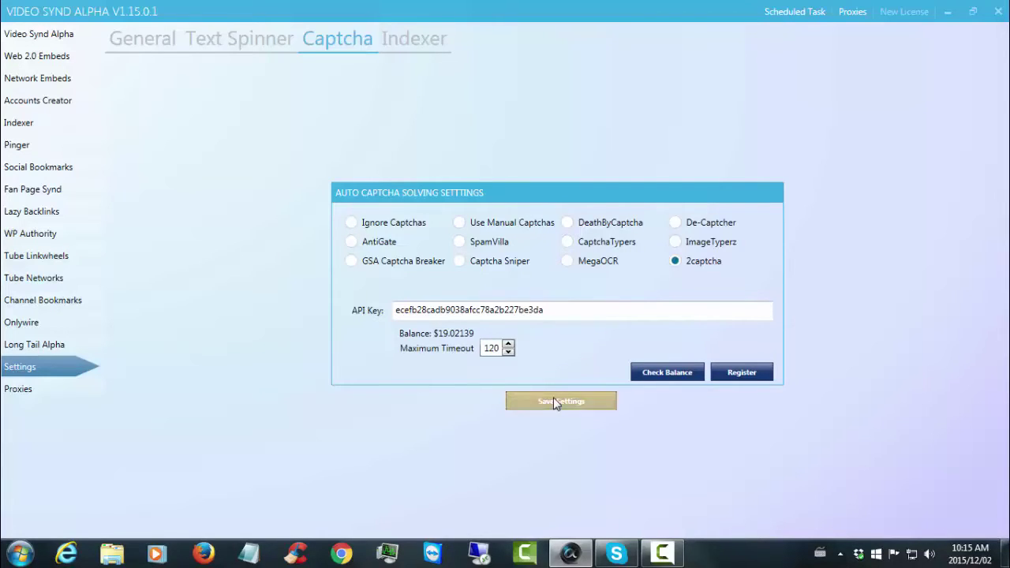
Review the creation status of every website account in the existing profile of the Accounts Creator
left_click(46, 101)
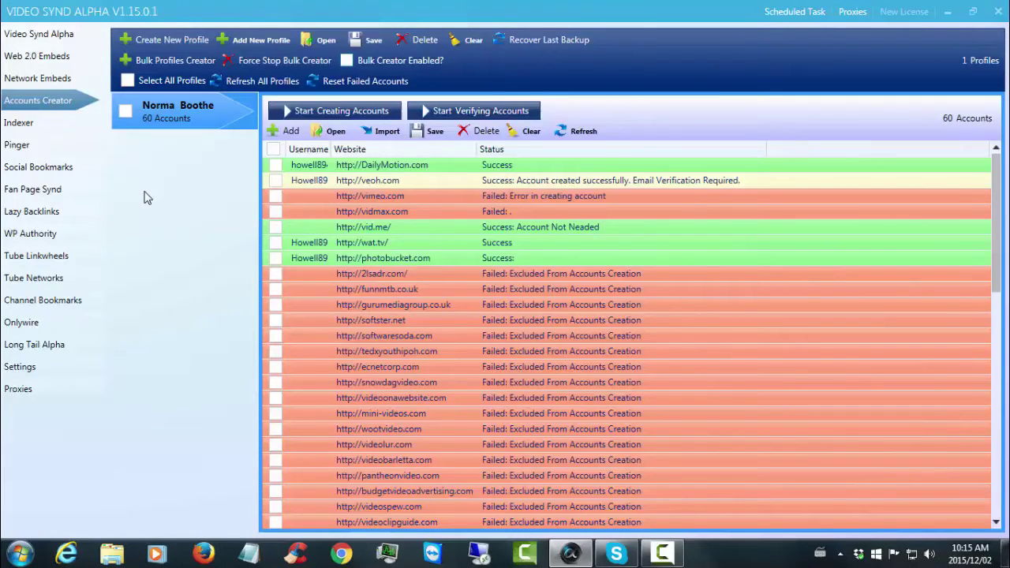
left_click(765, 166)
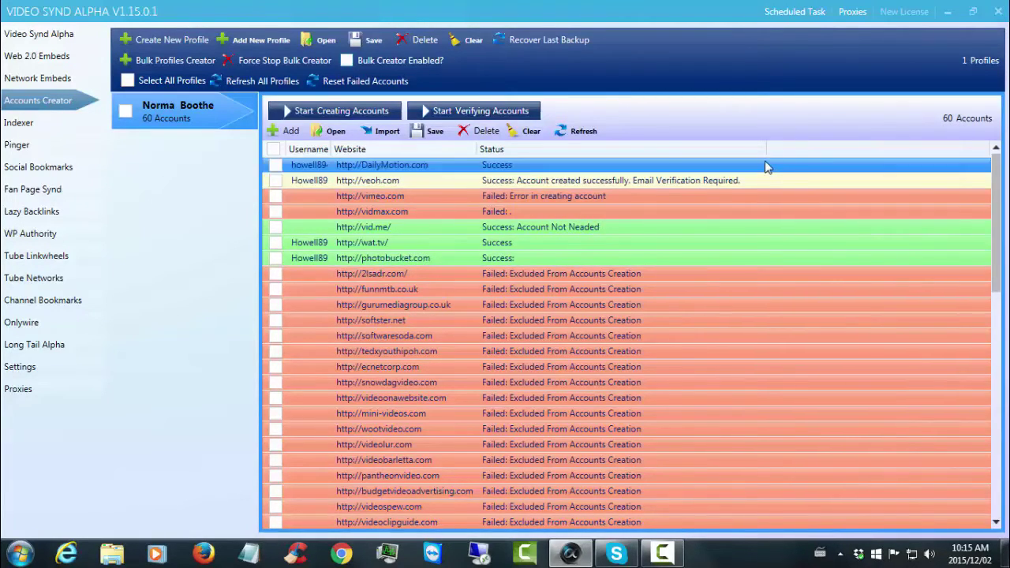
left_click(741, 198)
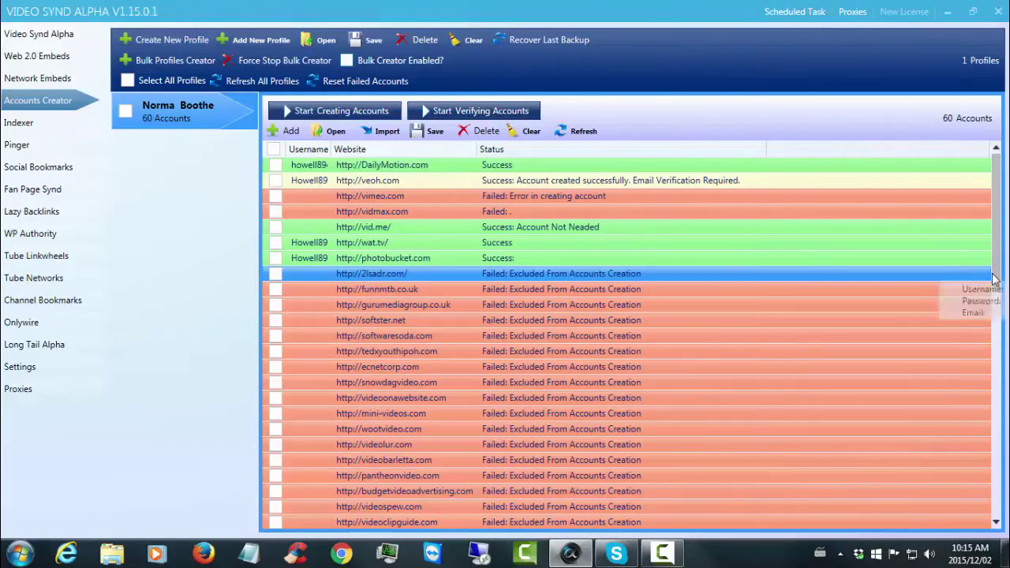
left_click_drag(996, 280, 1002, 512)
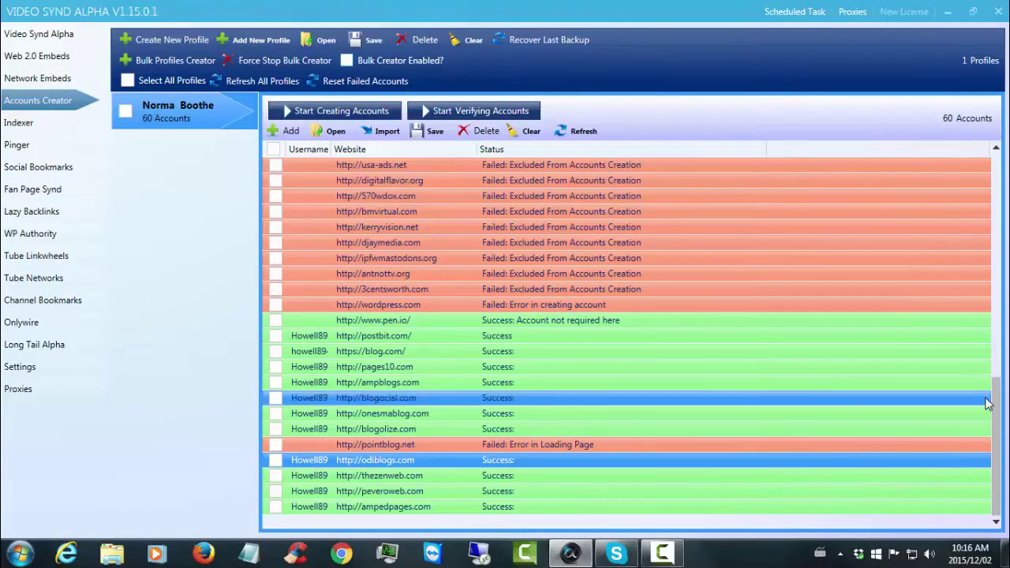
left_click_drag(1002, 394, 996, 128)
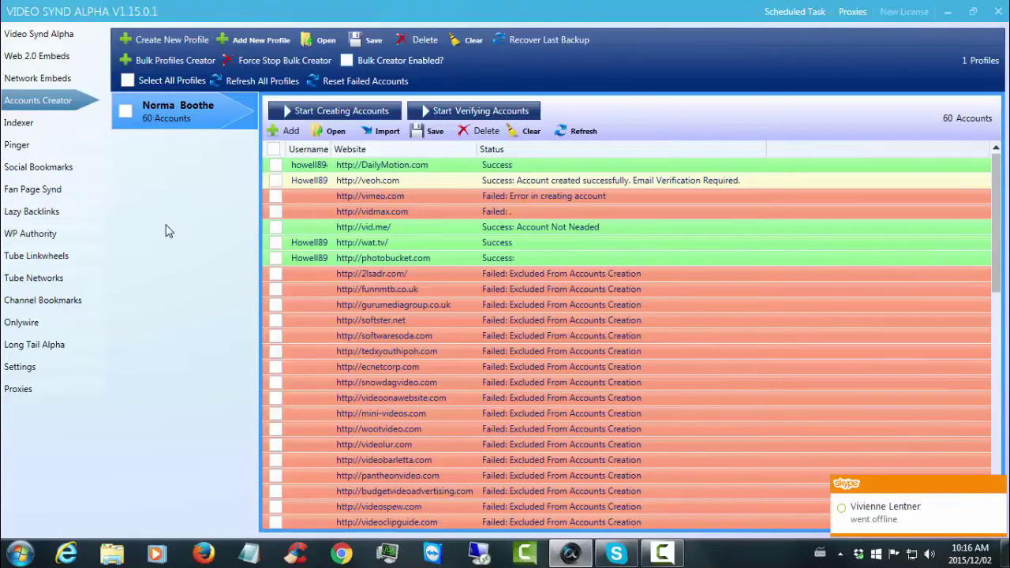
Save the existing profile as a user profiles file named 1 in the Video Synd Alpha documents folder, and remove all profiles from the list
left_click(126, 114)
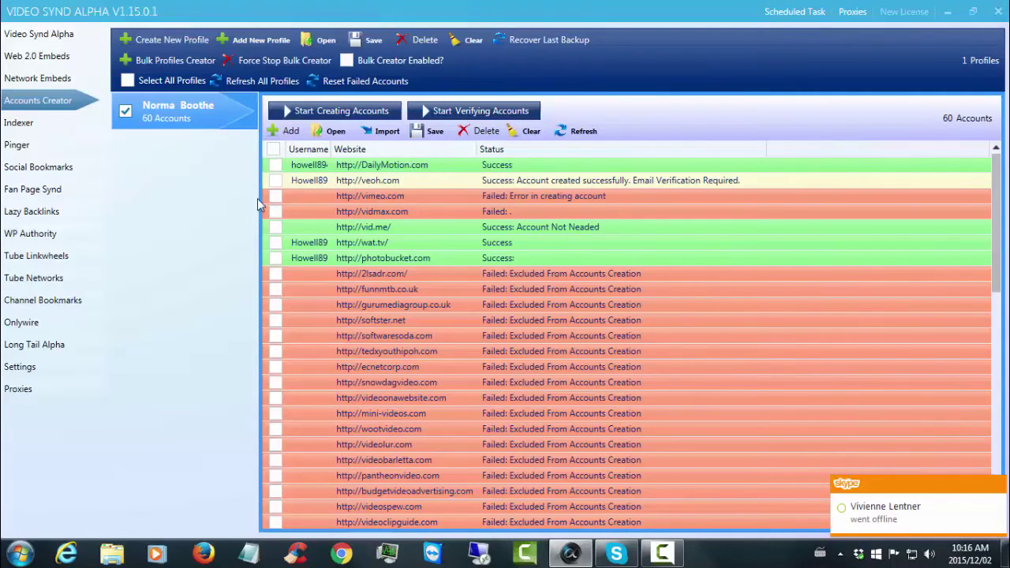
left_click(364, 41)
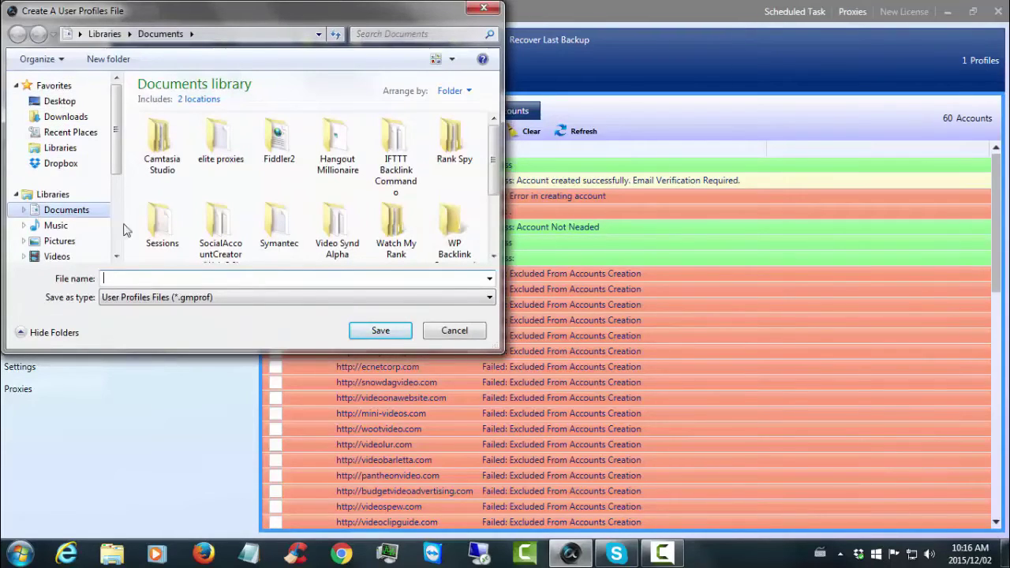
left_click(334, 221)
double_click(335, 221)
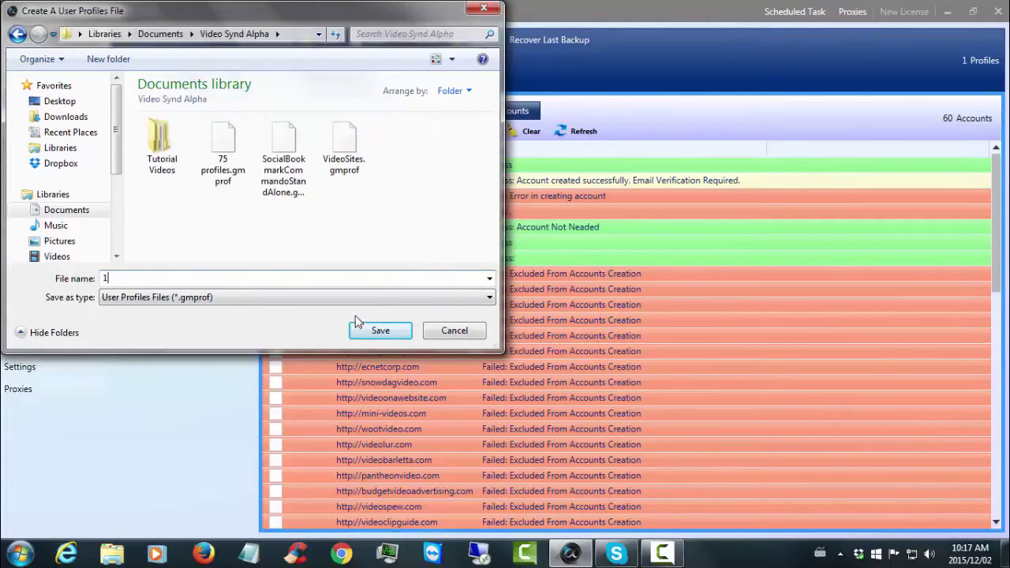
left_click(377, 331)
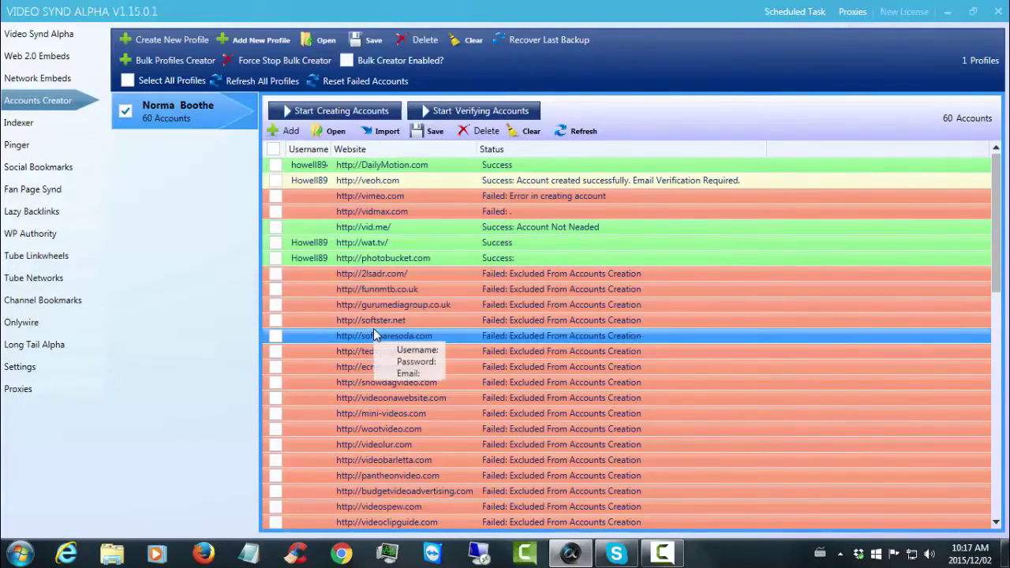
left_click(471, 40)
left_click(517, 326)
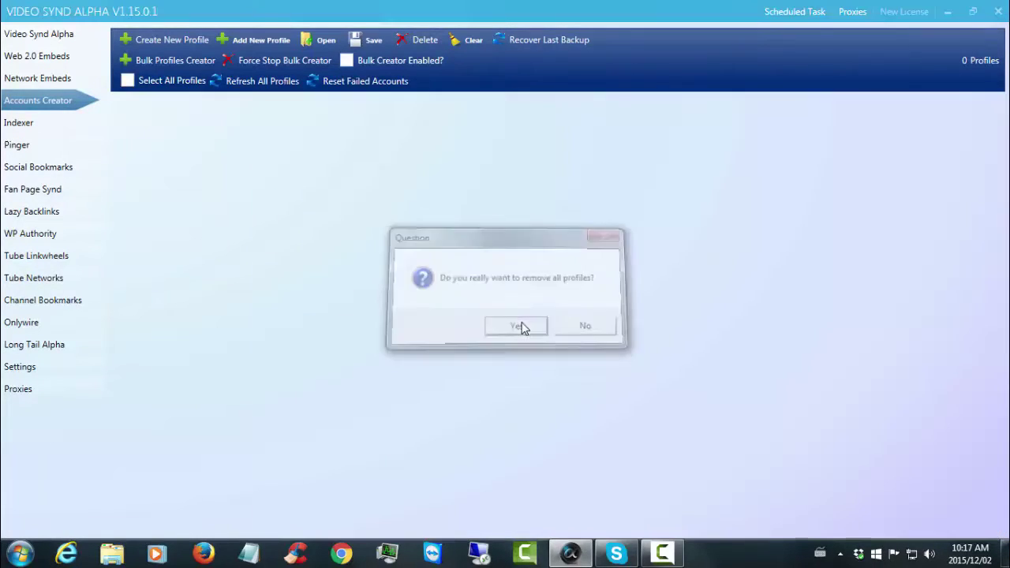
Test all listed proxies and dismiss the completion message
left_click(32, 392)
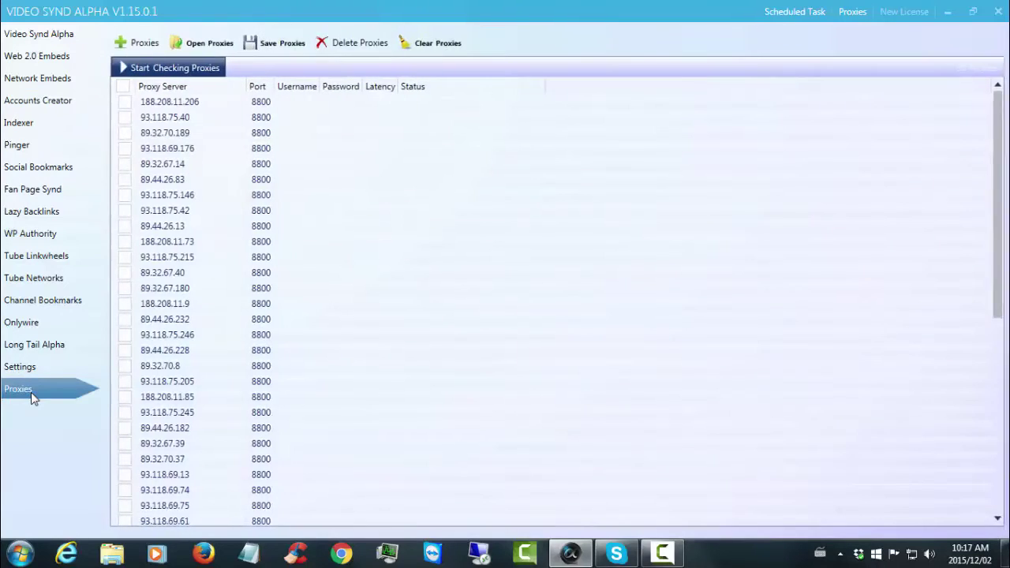
left_click(195, 68)
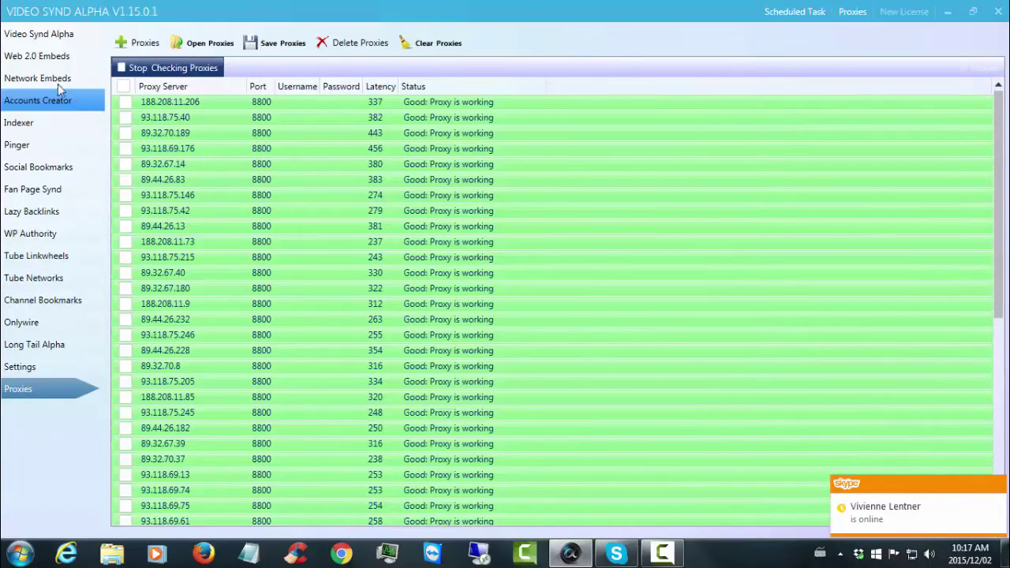
left_click(544, 329)
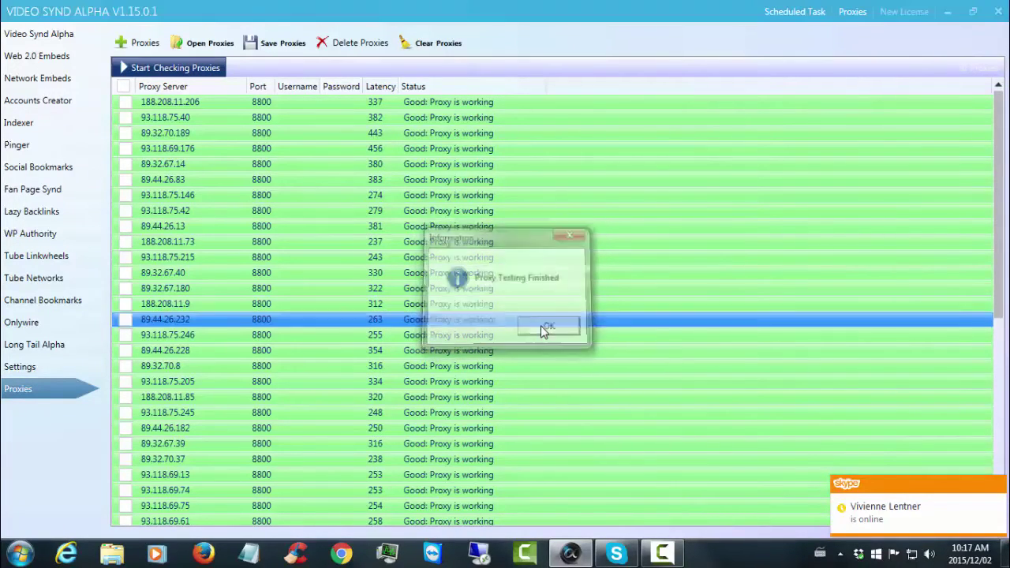
Open the bulk account settings in the Accounts Creator and select the Established Video Sites and Web 2.0 Embeds Sites groups
left_click(37, 93)
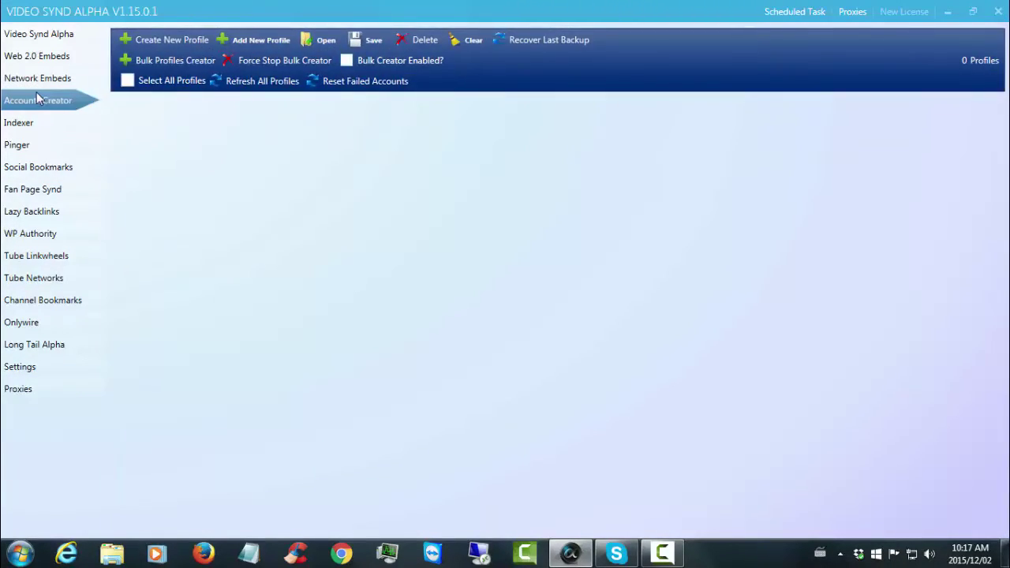
left_click(166, 68)
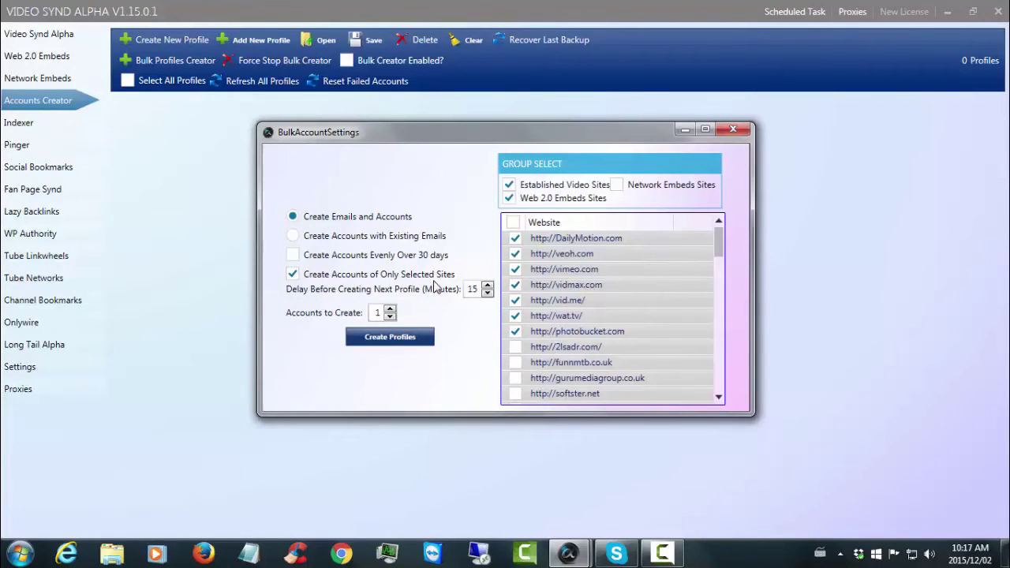
left_click(508, 198)
left_click(508, 187)
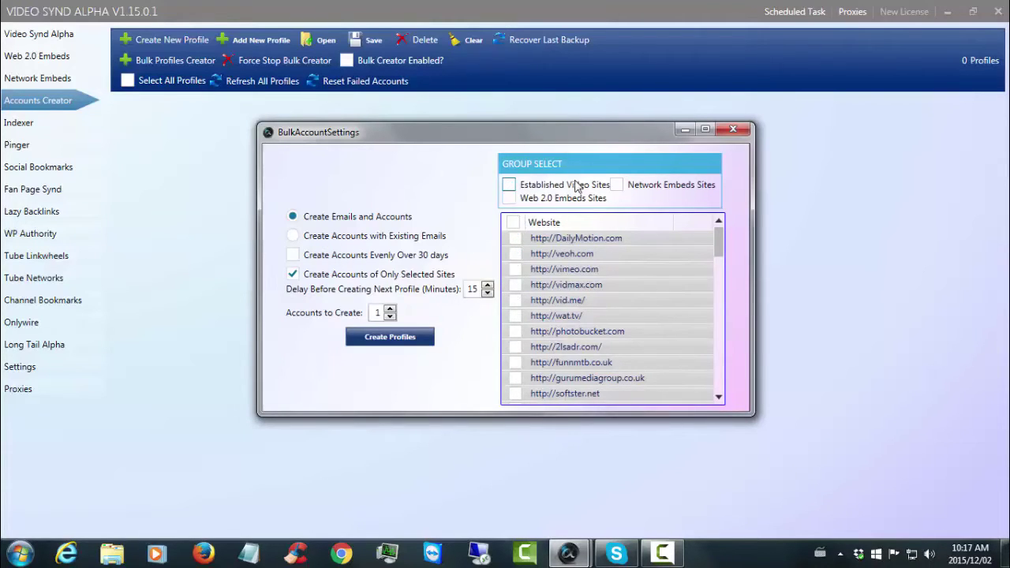
left_click(509, 185)
left_click(510, 199)
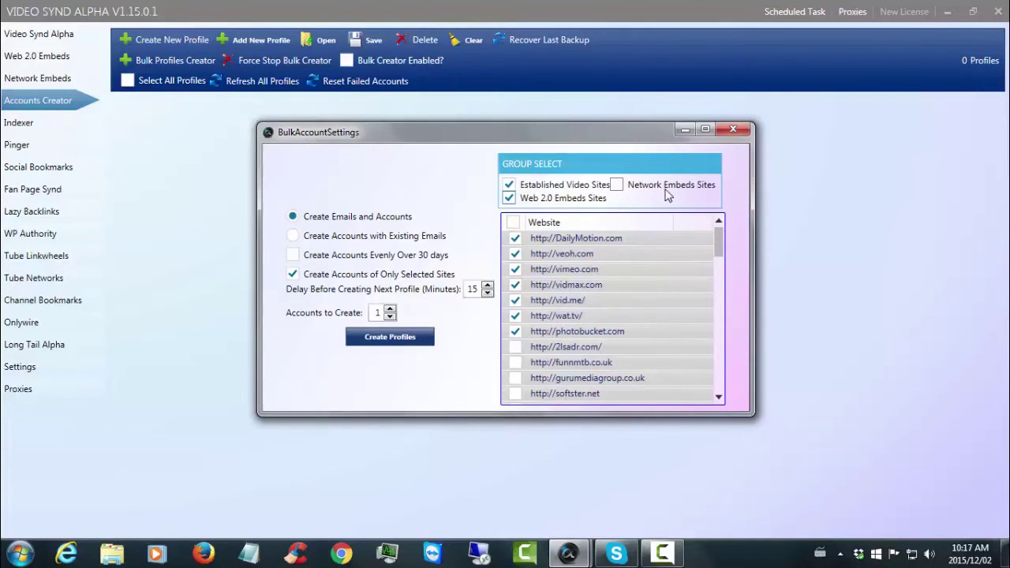
Examine which websites are selected for account creation in the bulk settings' site list
left_click(717, 241)
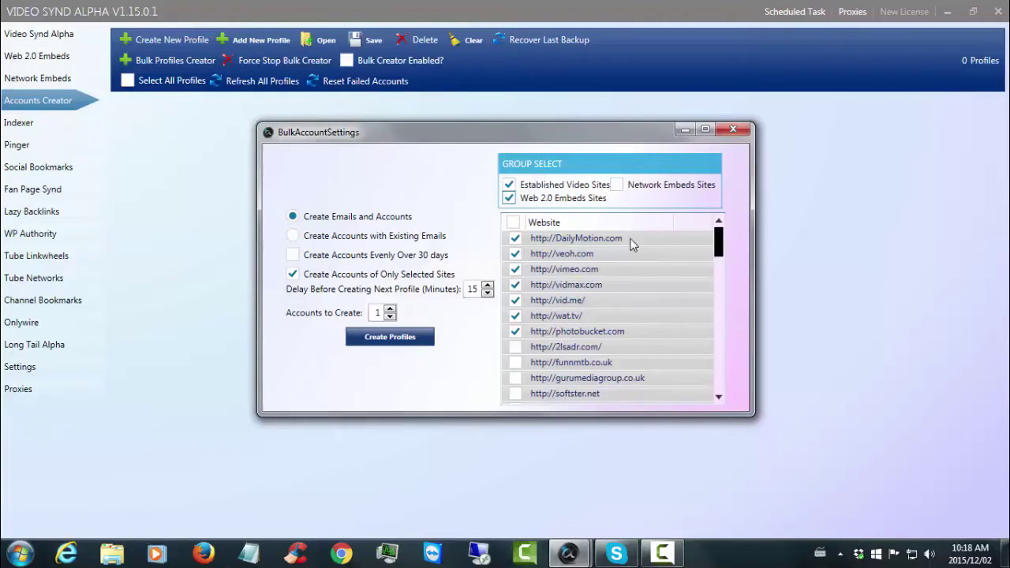
left_click_drag(623, 239, 566, 245)
left_click_drag(719, 246, 723, 369)
left_click(596, 260)
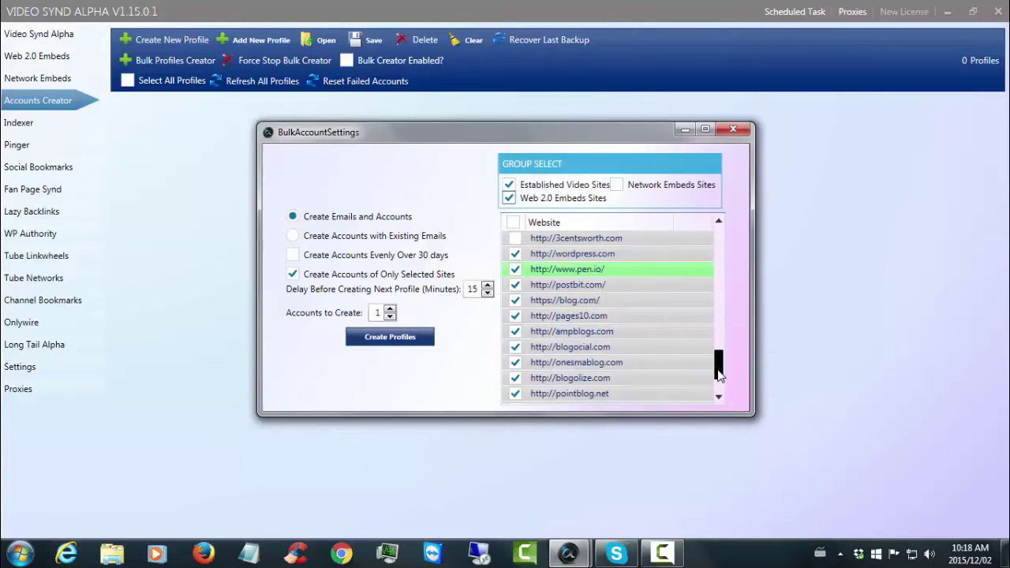
mouse_move(718, 375)
left_mouse_down()
mouse_move(718, 392)
mouse_move(720, 376)
left_mouse_up()
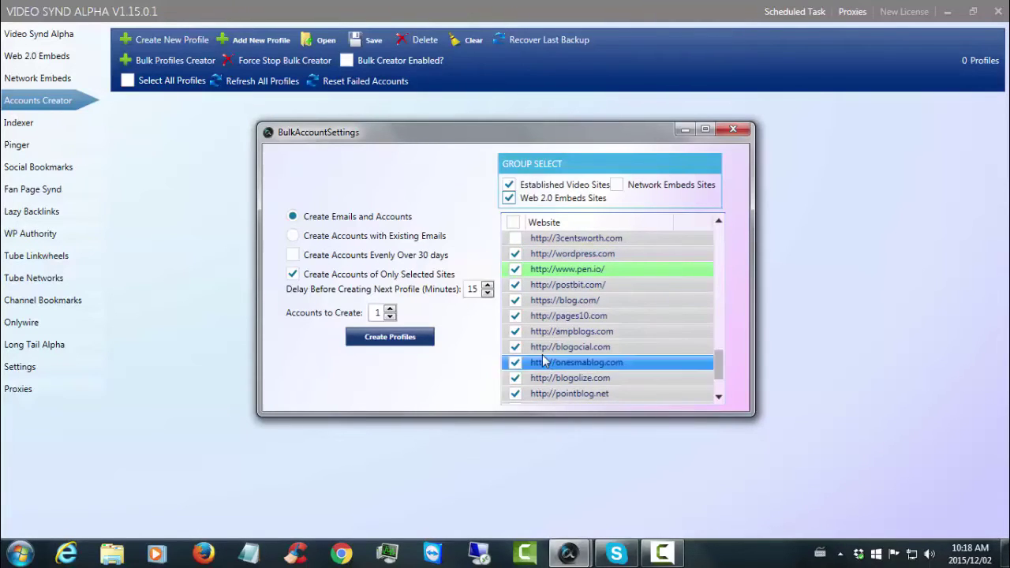
Set the delay before creating the next profile to 0 minutes and start creating one profile
left_click(472, 290)
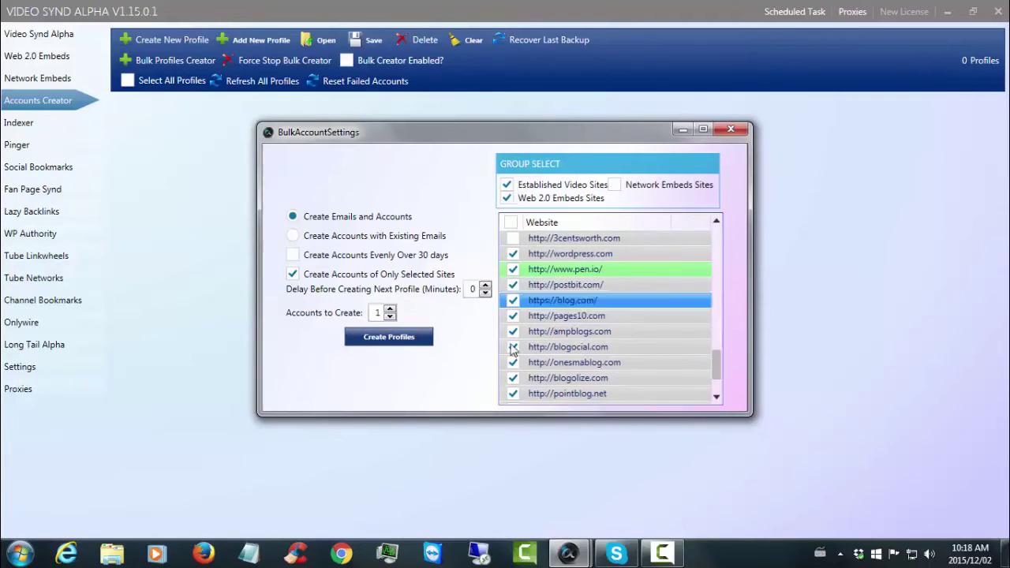
type("0")
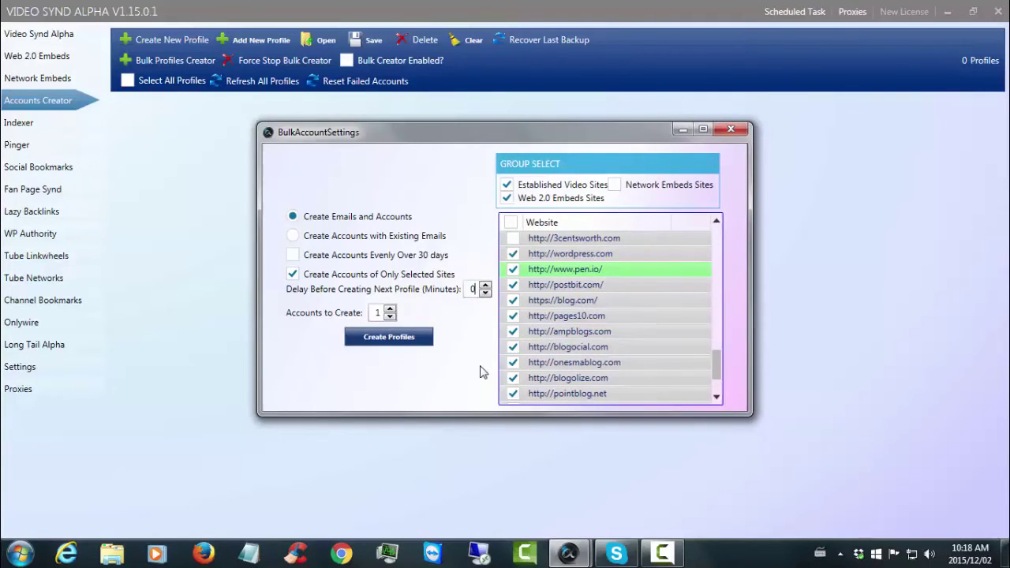
left_click(387, 337)
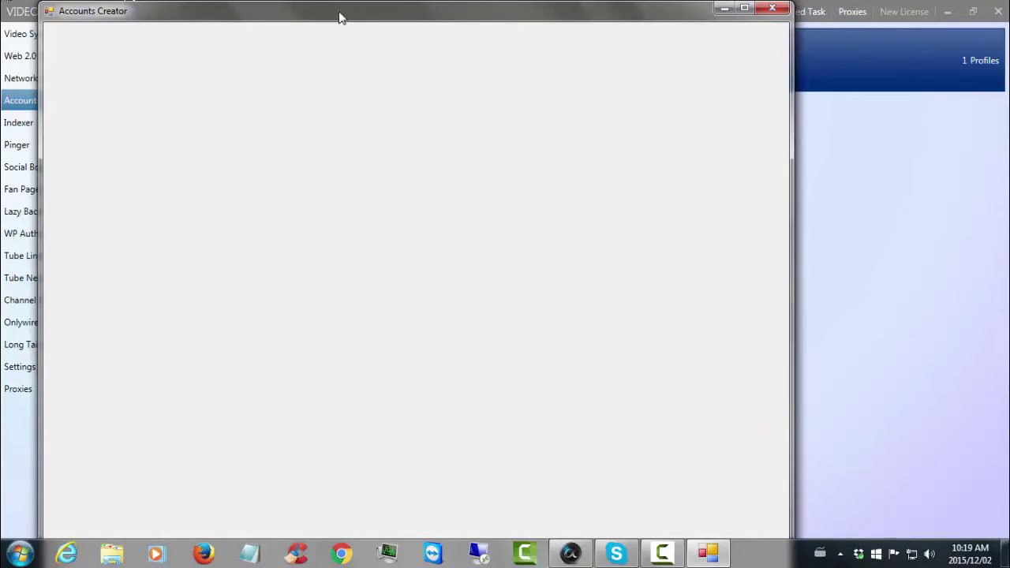
Move the sign-up browser window out of the way and view the General application settings
left_click_drag(339, 16, 548, 94)
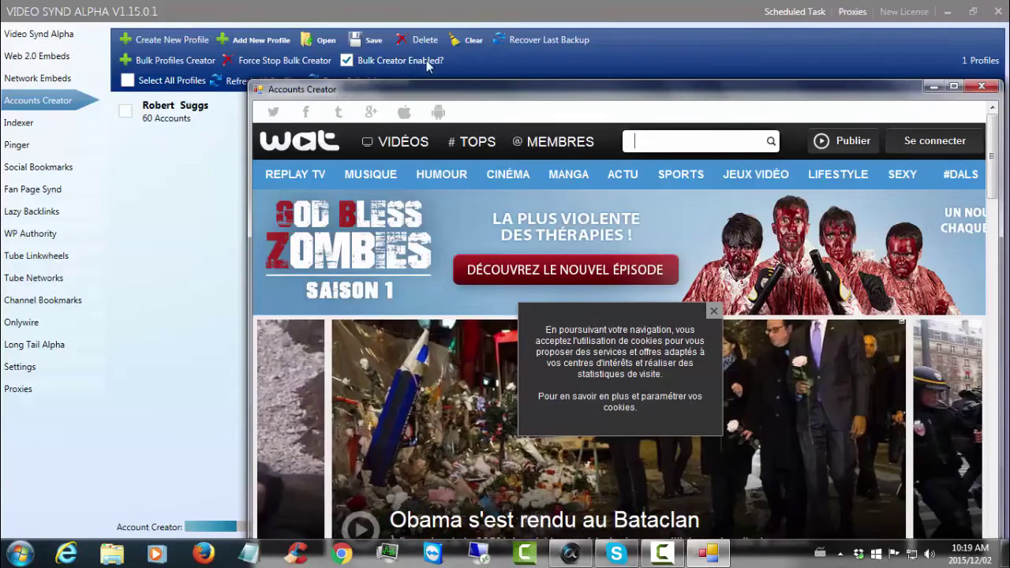
left_click_drag(489, 83, 423, 13)
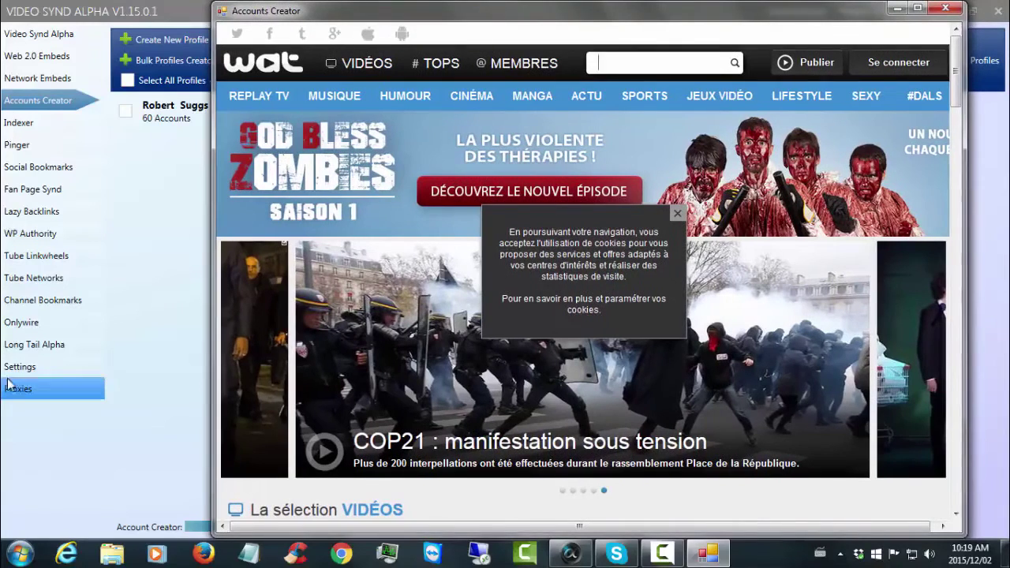
left_click(22, 369)
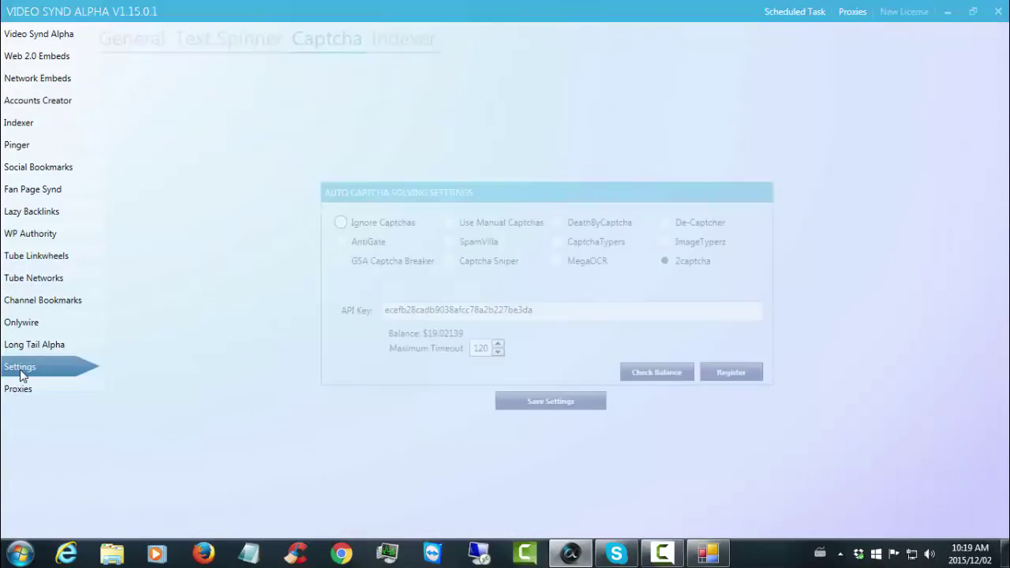
left_click(140, 39)
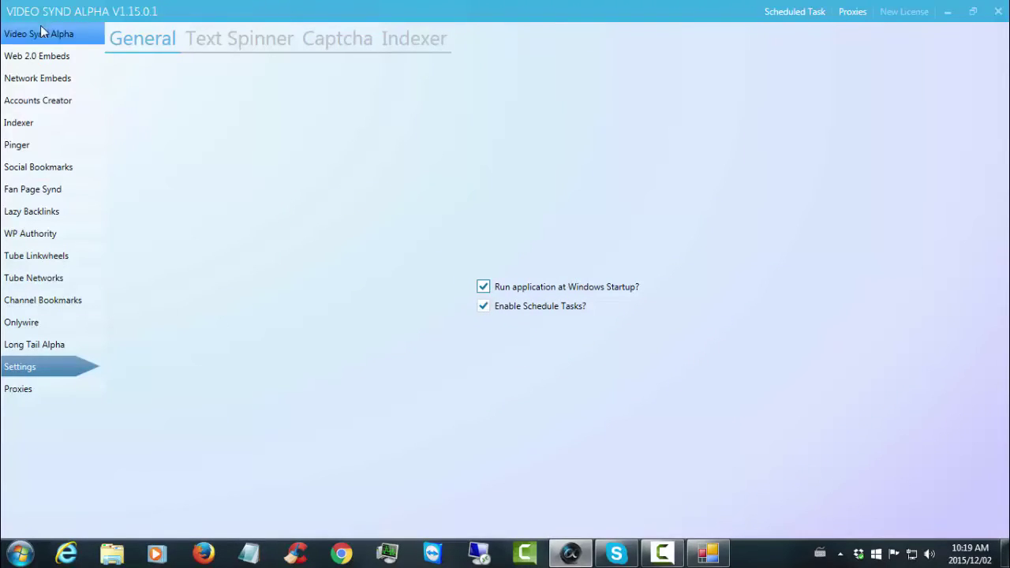
Return to the Accounts Creator and bring its browser window forward to watch the automated website sign-ups
left_click(38, 105)
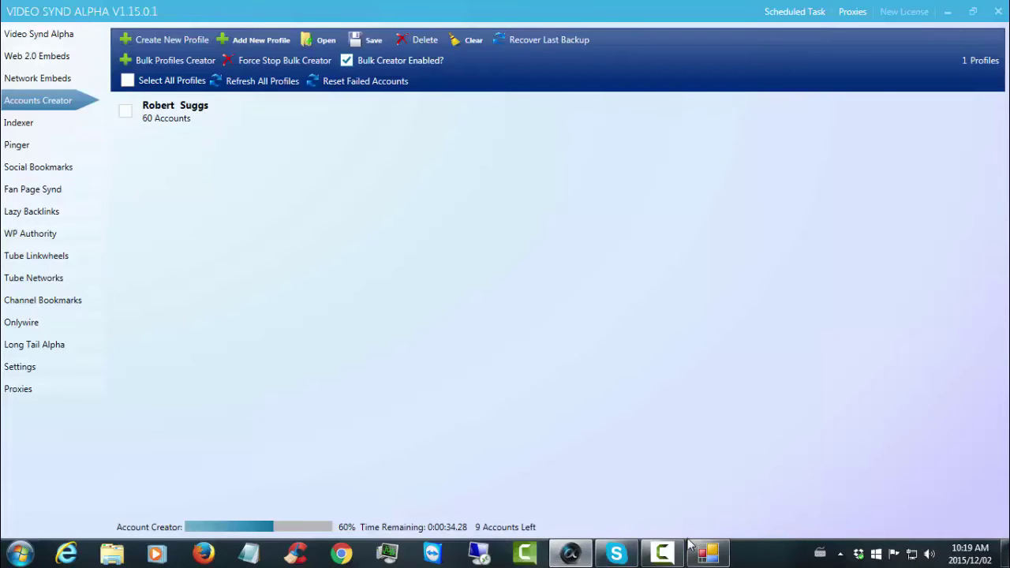
left_click(709, 555)
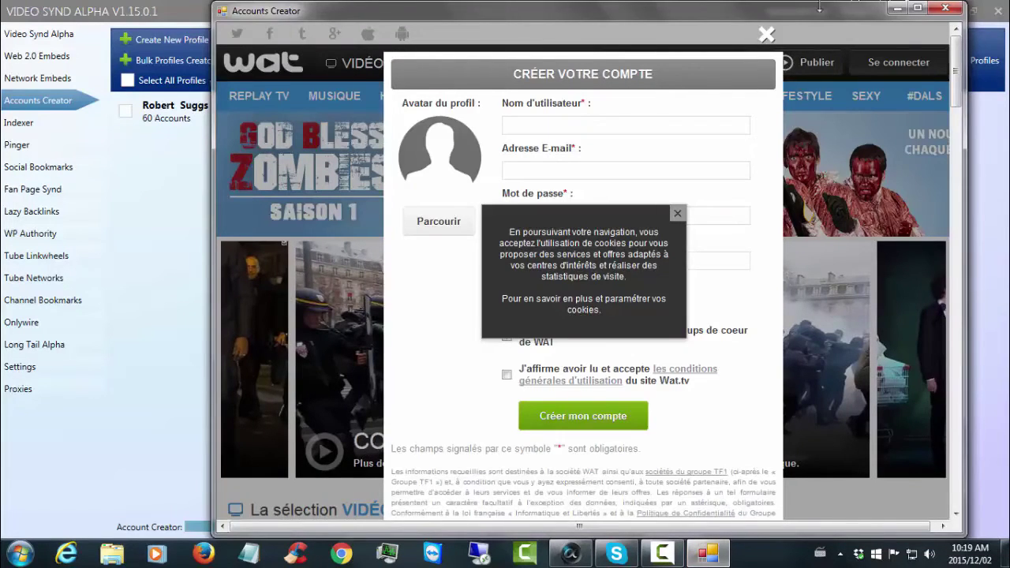
left_click_drag(809, 16, 728, 15)
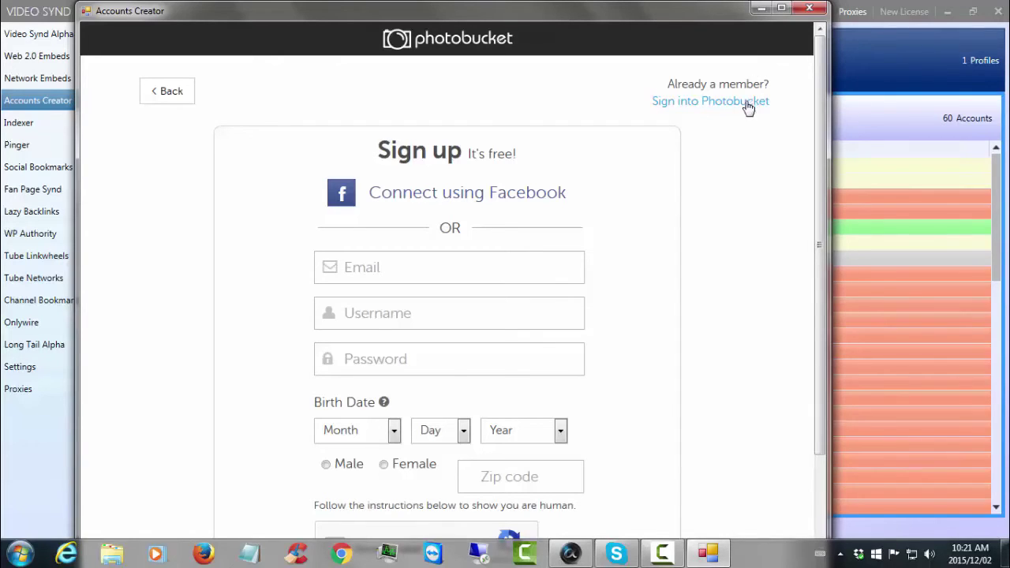
scroll(825, 505, "down", 3)
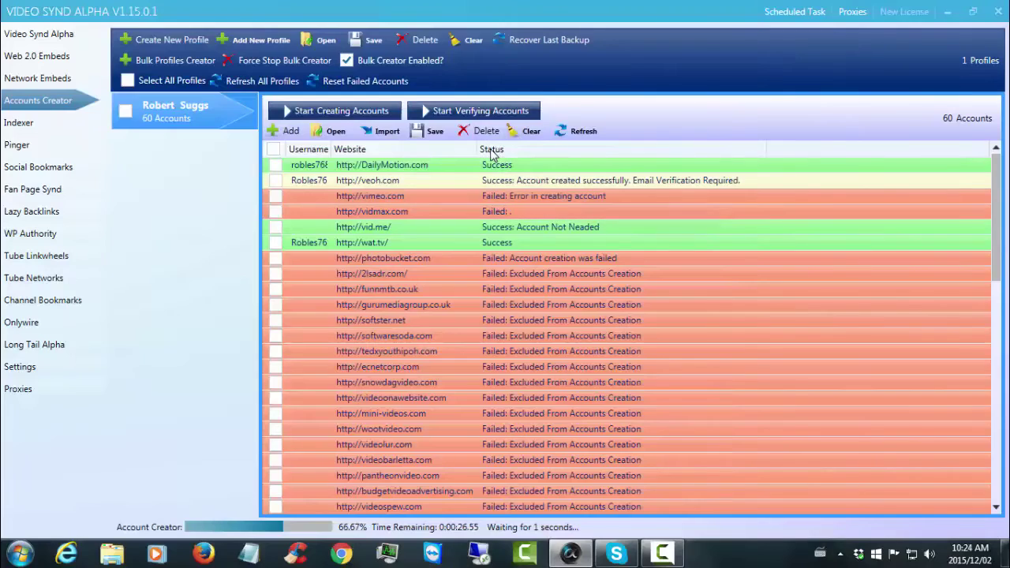
Inspect the login details of the new profile's DailyMotion and Veoh accounts
left_click(492, 165)
mouse_move(478, 168)
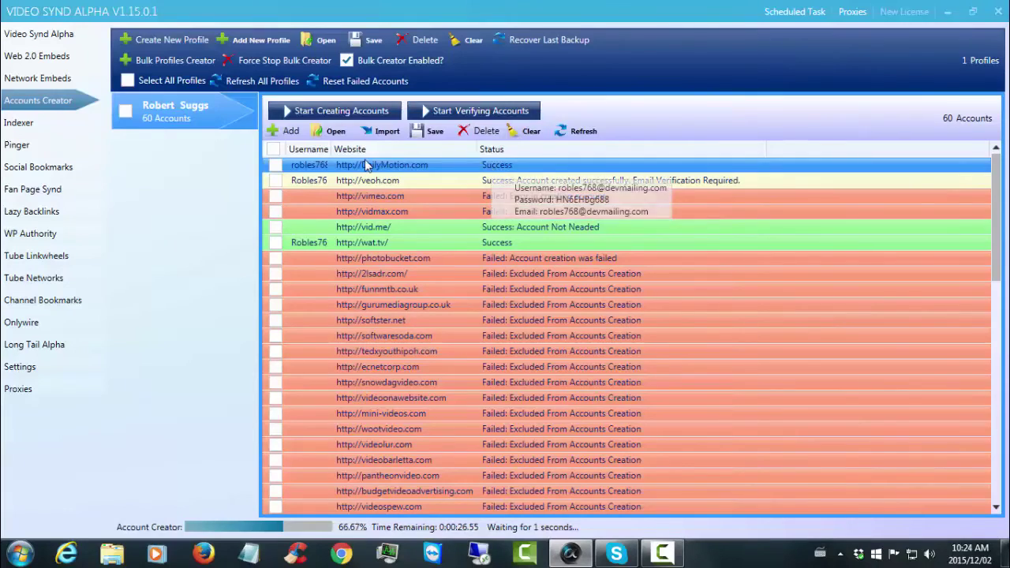
left_click(450, 194)
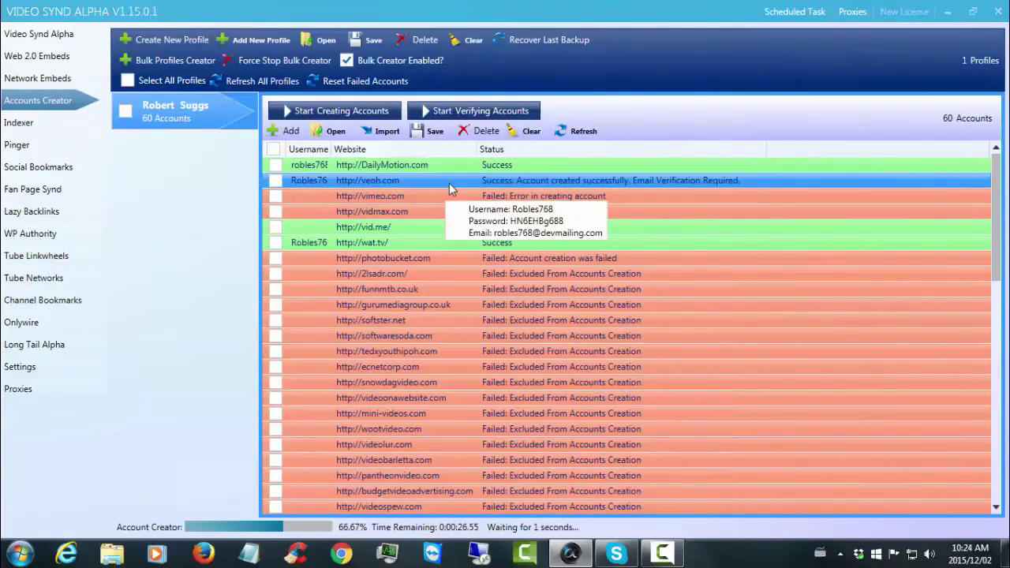
Check the creation status of the profile's Vimeo, Vidmax, Vid.me, Wat.tv and Photobucket accounts
left_click(413, 211)
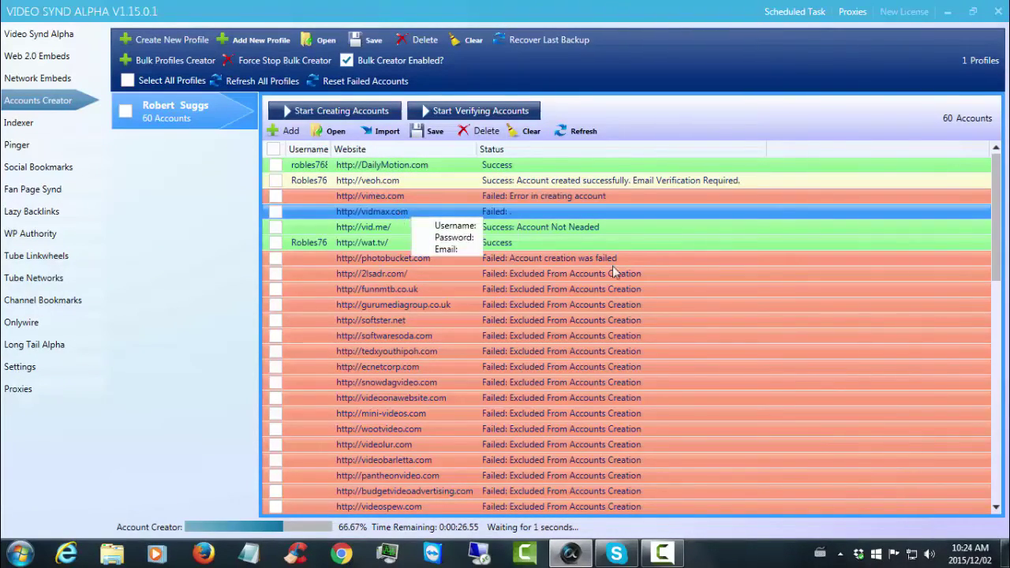
left_click(640, 247)
left_click(637, 257)
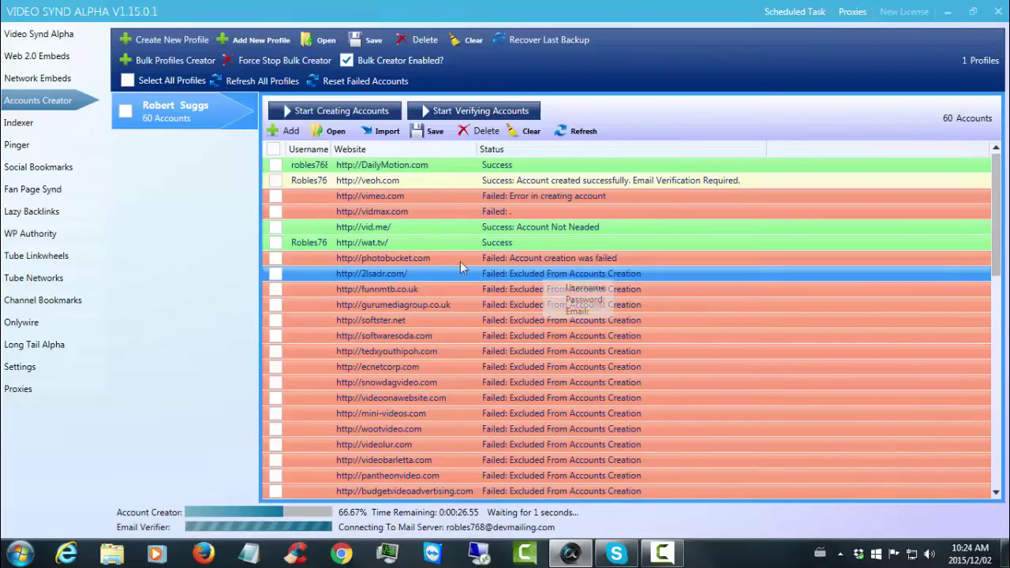
left_click(437, 243)
left_click(436, 226)
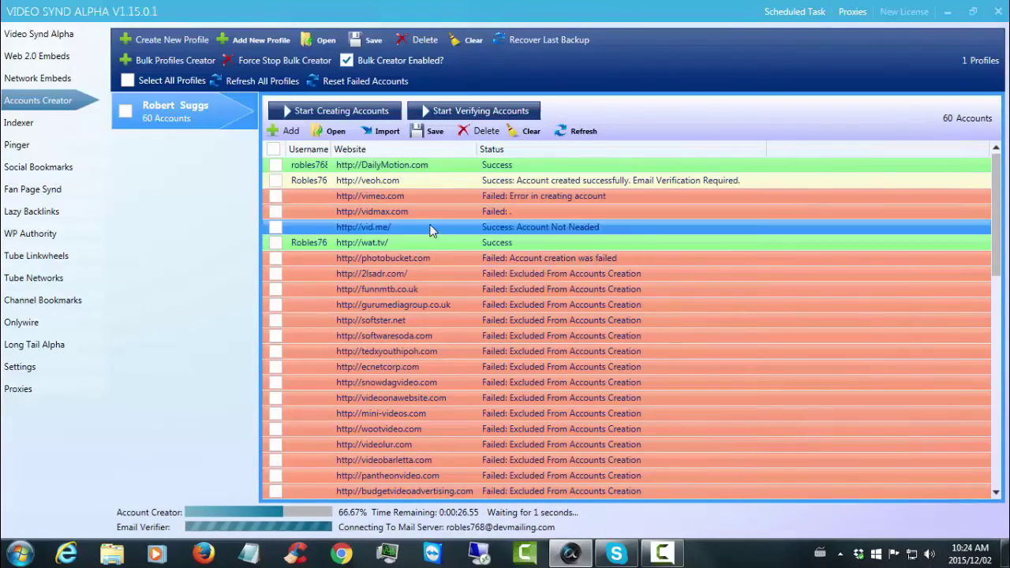
left_click(440, 196)
left_click(808, 243)
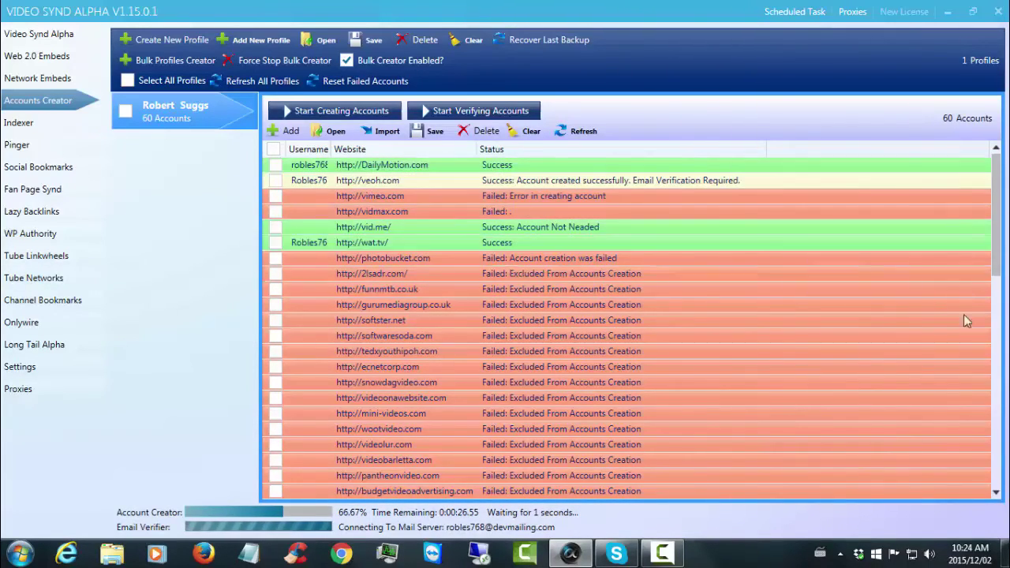
Review the statuses of the Web 2.0 site accounts at the end of the list and return to its beginning
left_click(990, 258)
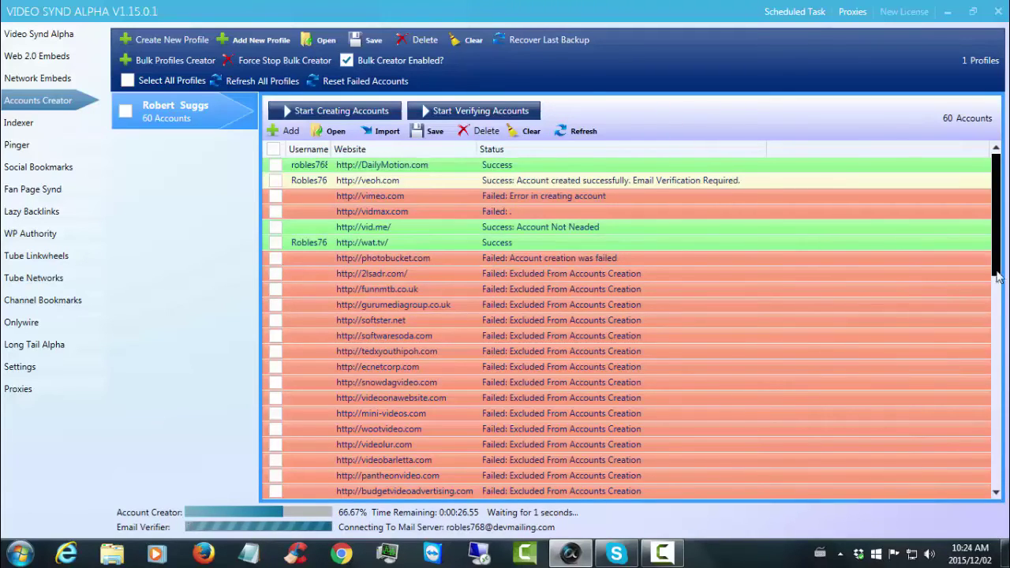
left_click_drag(993, 260, 999, 476)
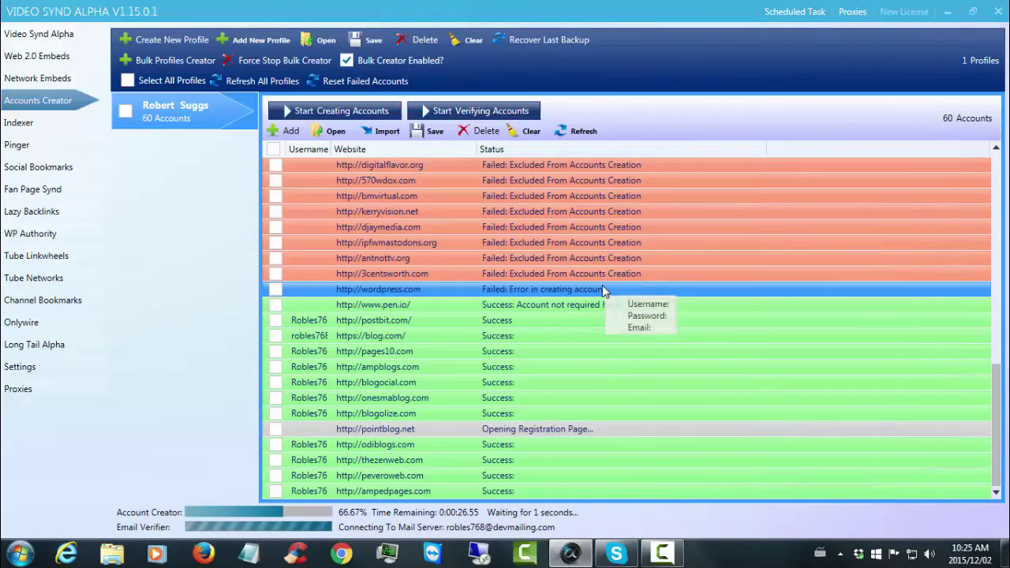
mouse_move(602, 289)
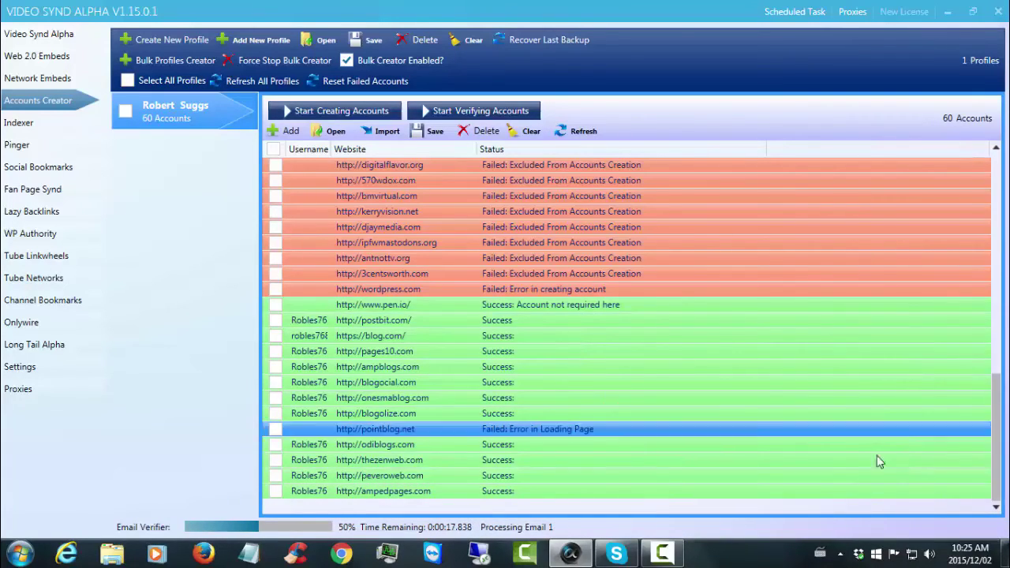
mouse_move(614, 500)
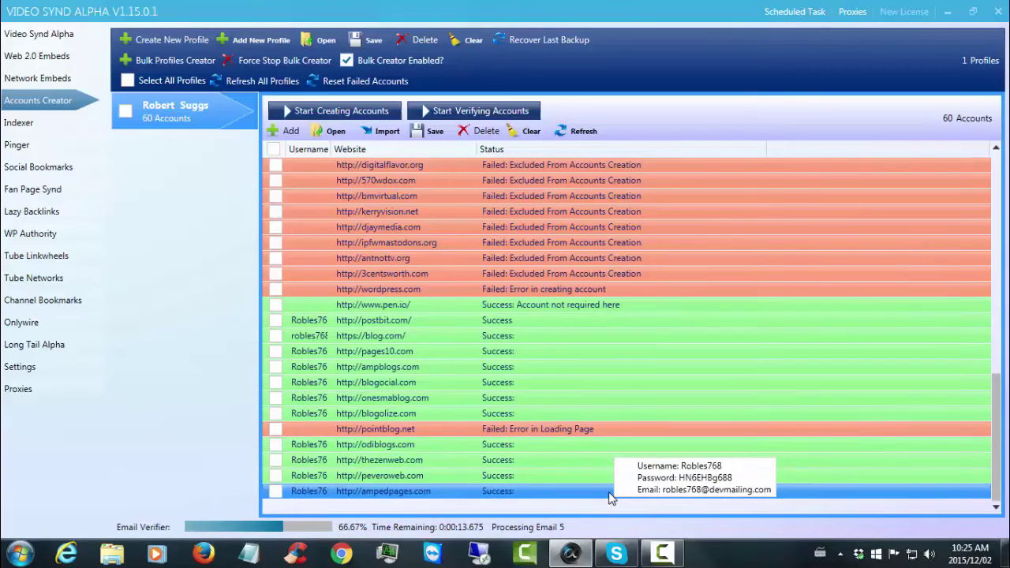
mouse_move(853, 371)
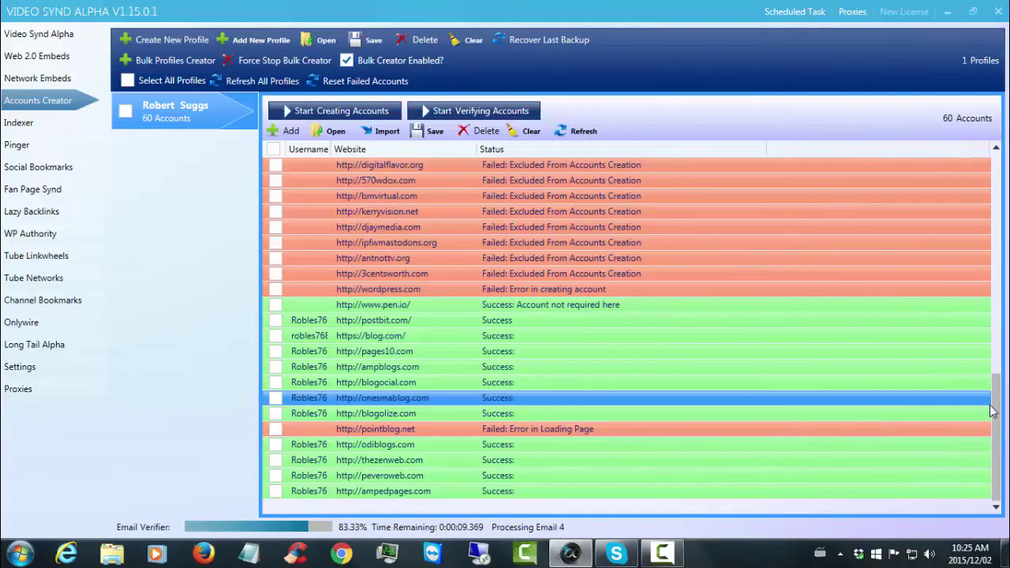
scroll(992, 429, "up", 12)
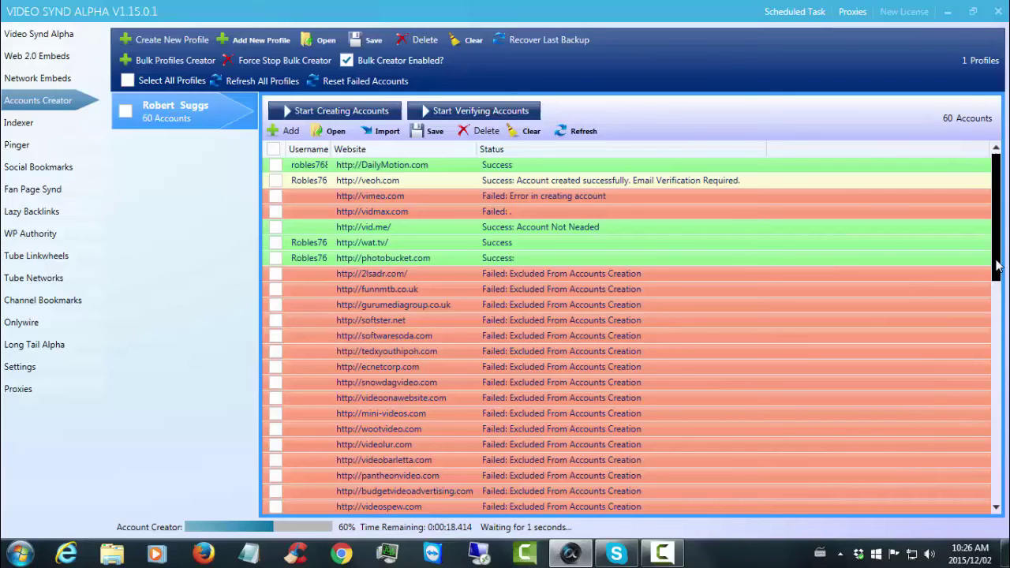
left_click_drag(995, 266, 996, 142)
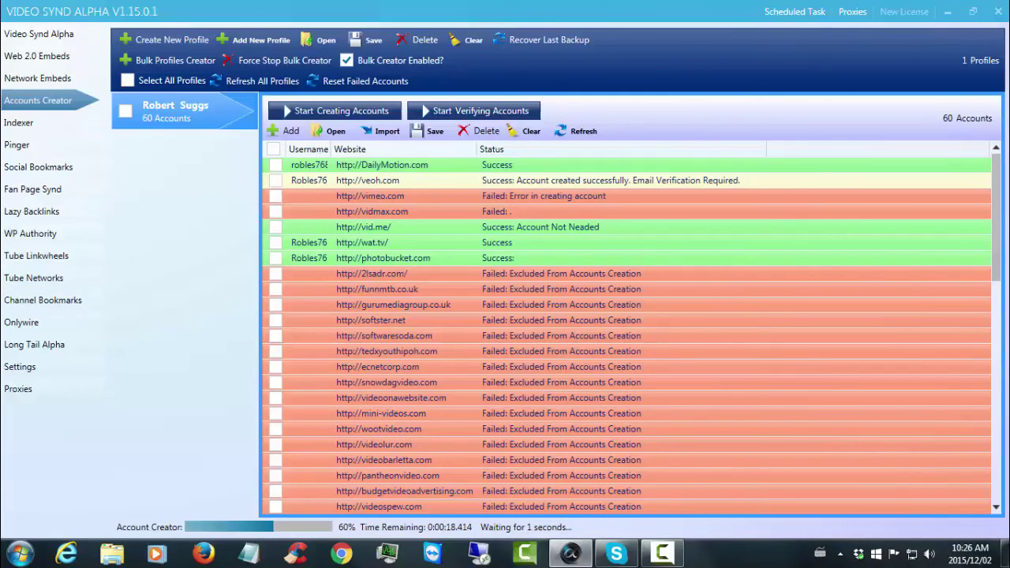
View the Windows startup and Enable Schedule Tasks options in the General application settings
left_click(46, 371)
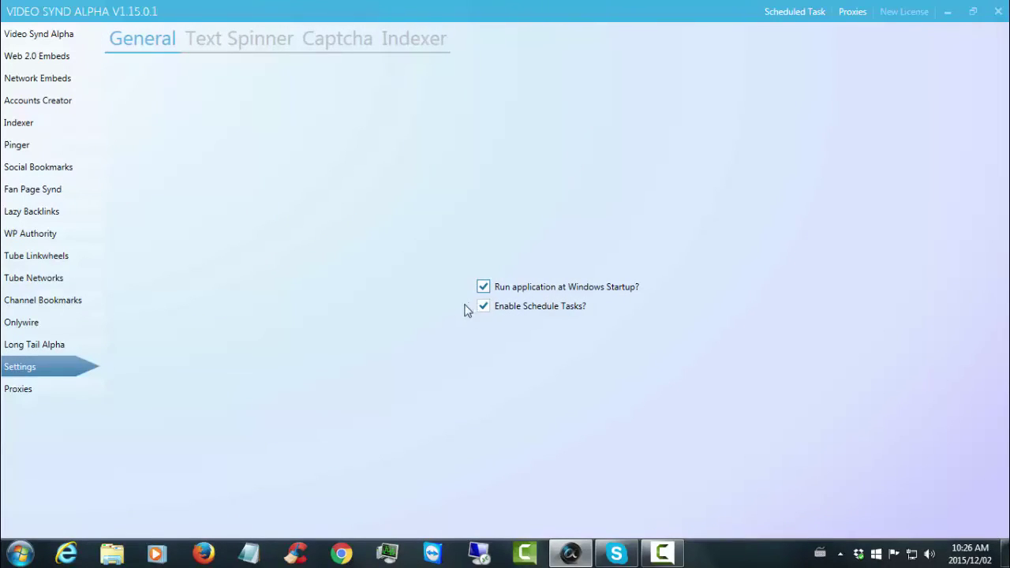
left_click(483, 308)
left_click(483, 307)
View the Long Tail Alpha projects and check the working status of the listed proxies
left_click(40, 348)
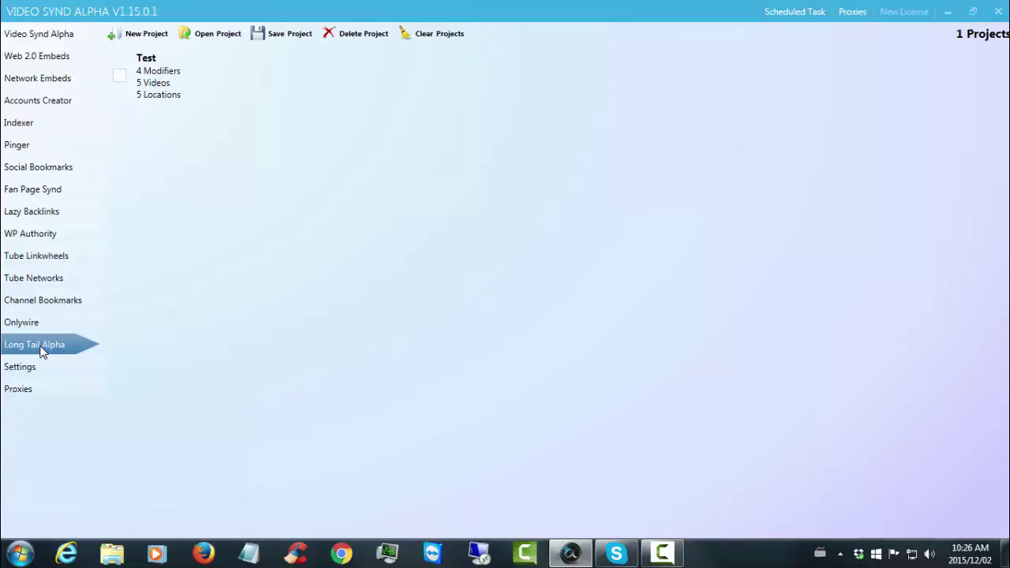
left_click(158, 103)
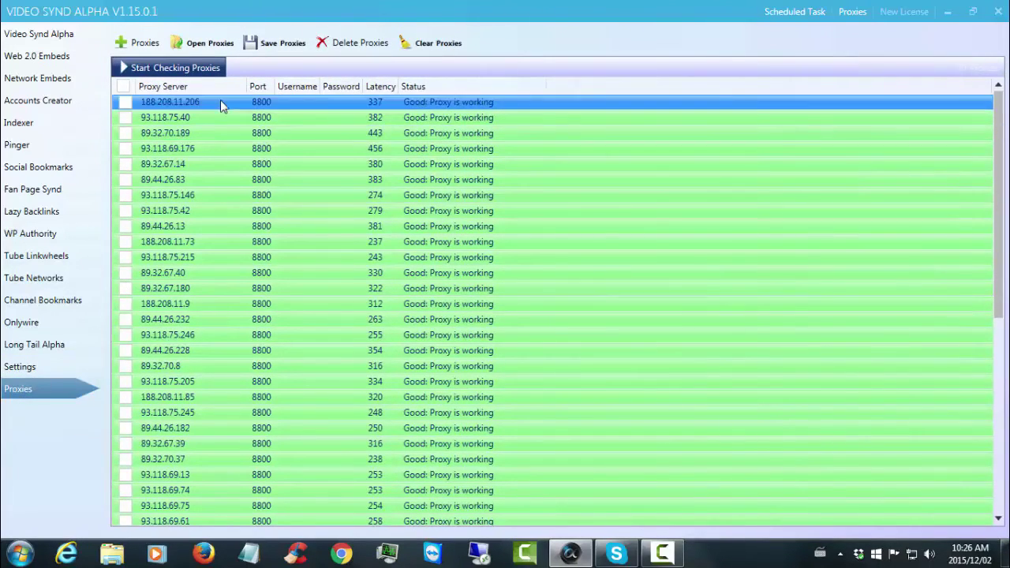
left_click(223, 351)
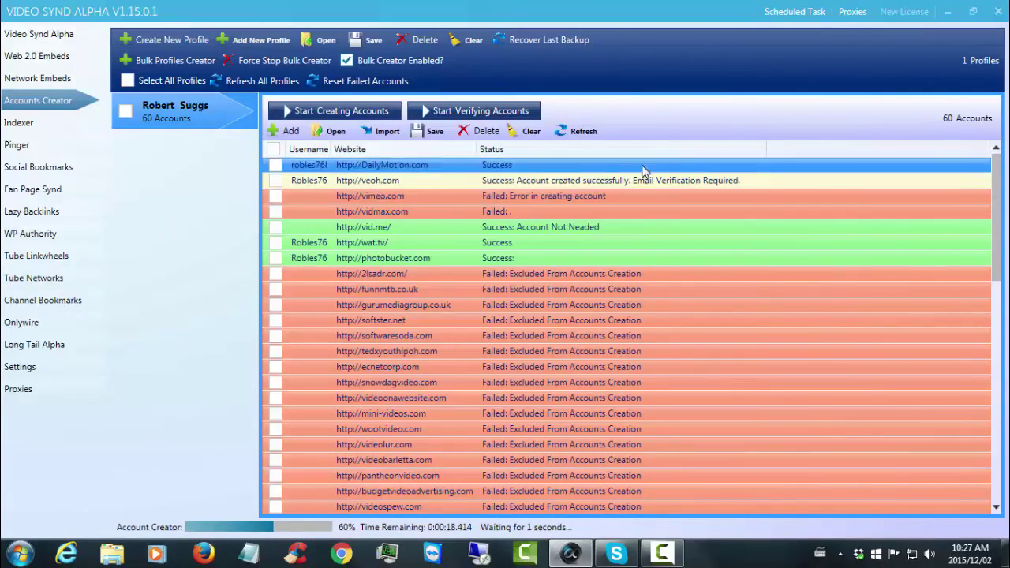
Return to the Accounts Creator and inspect the login details of the profile's Veoh account
left_click(386, 183)
left_click(404, 180)
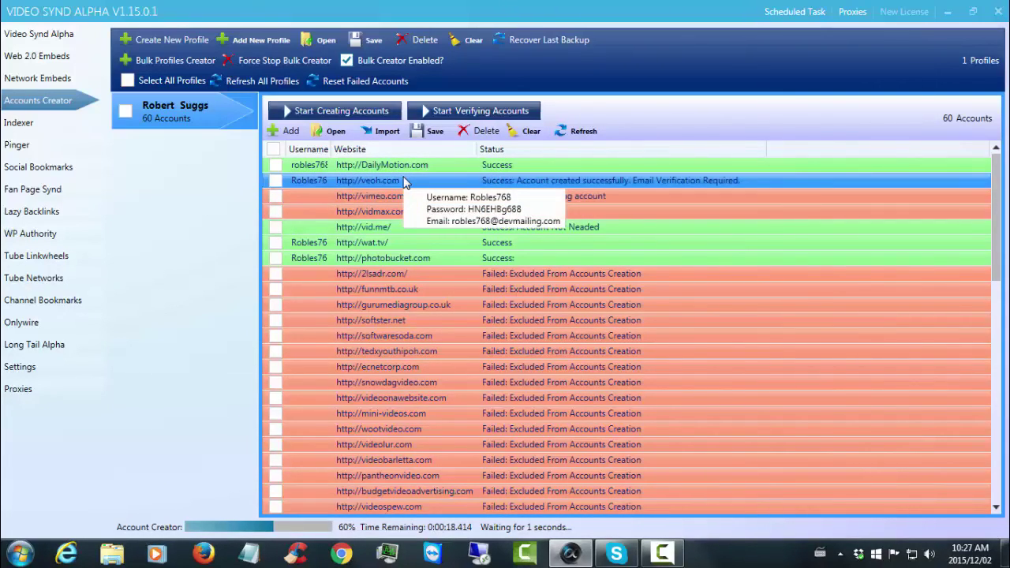